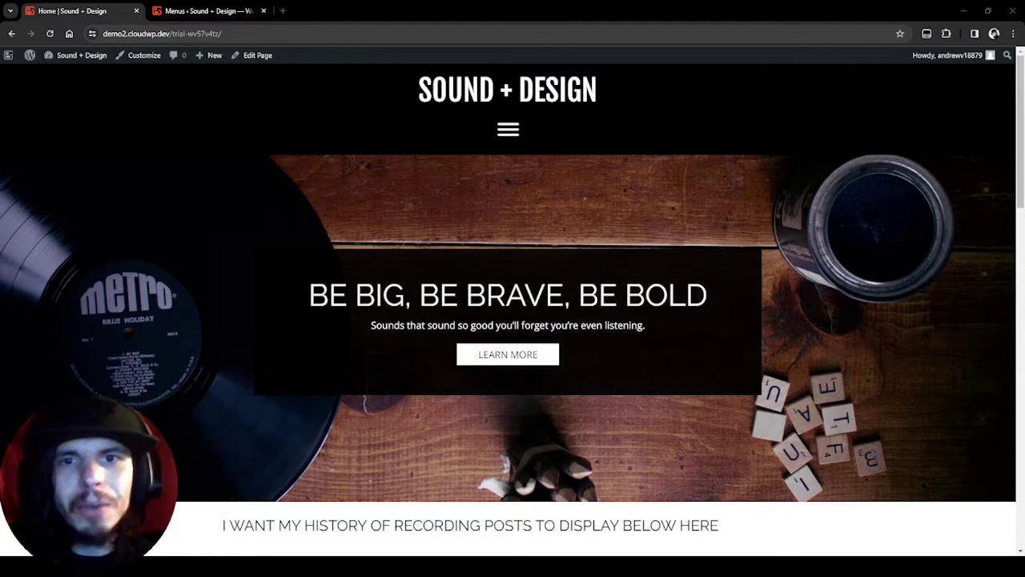
# Preview the homepage's hamburger navigation menu, then scroll through the page
pyautogui.click(508, 126)
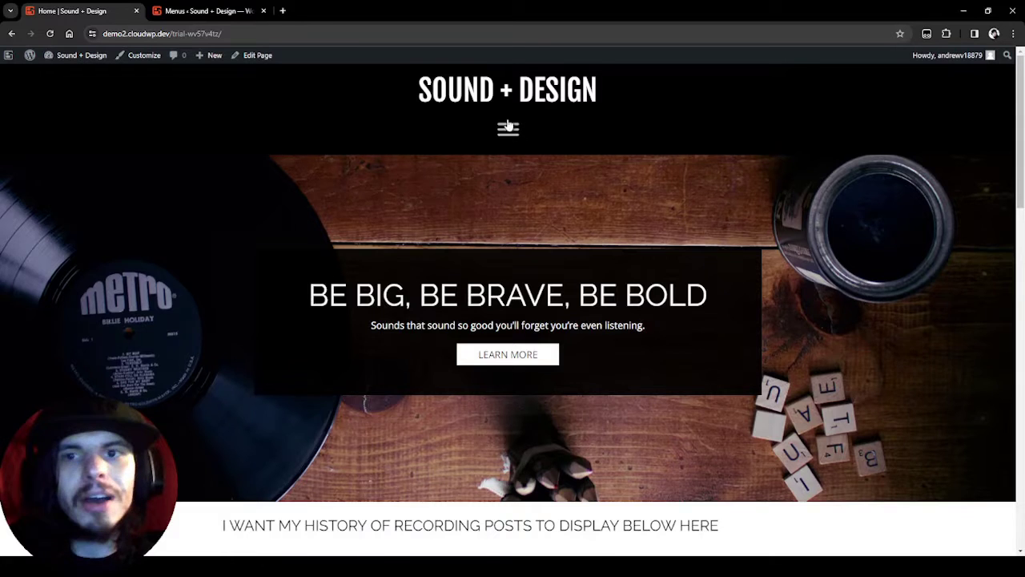
pyautogui.click(508, 126)
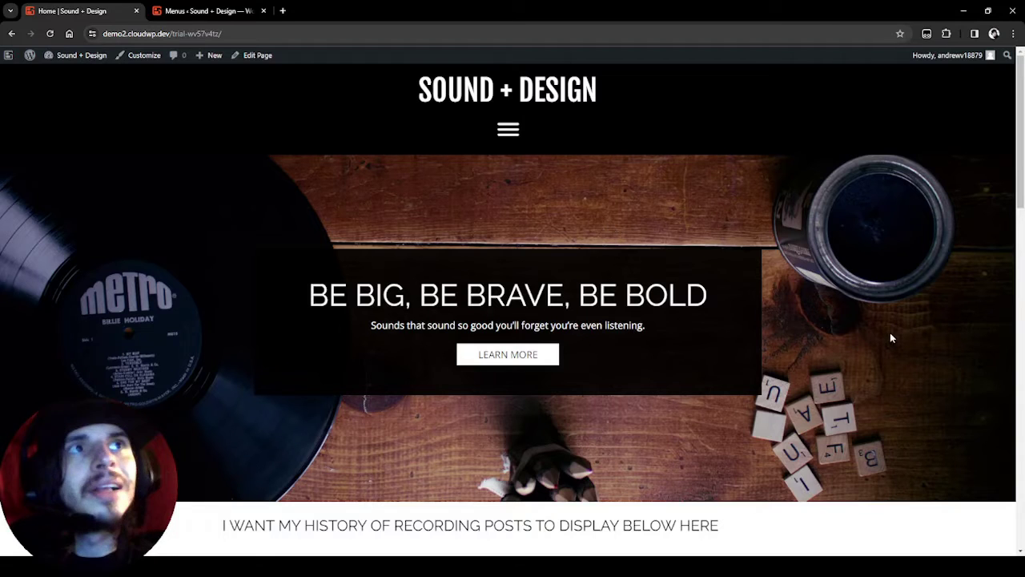
pyautogui.scroll(-1, 717, 312)
pyautogui.scroll(1, 715, 308)
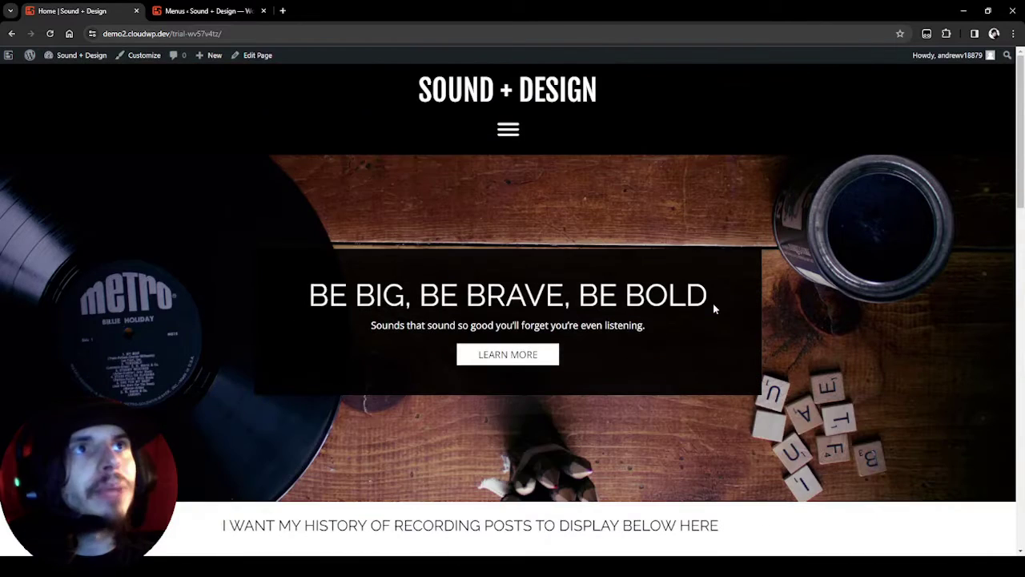
pyautogui.scroll(-2, 713, 303)
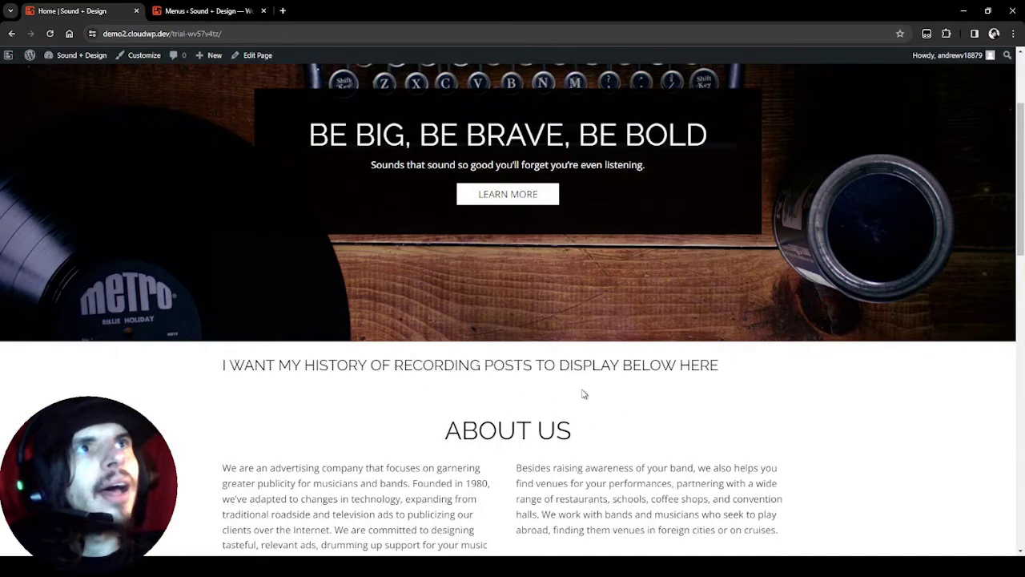
pyautogui.click(186, 13)
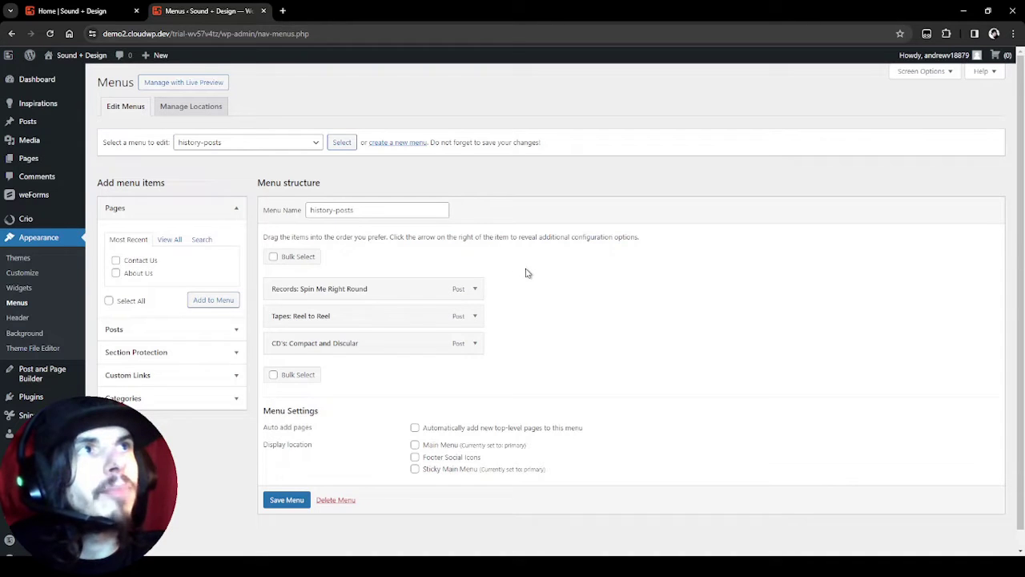
pyautogui.scroll(-1, 526, 272)
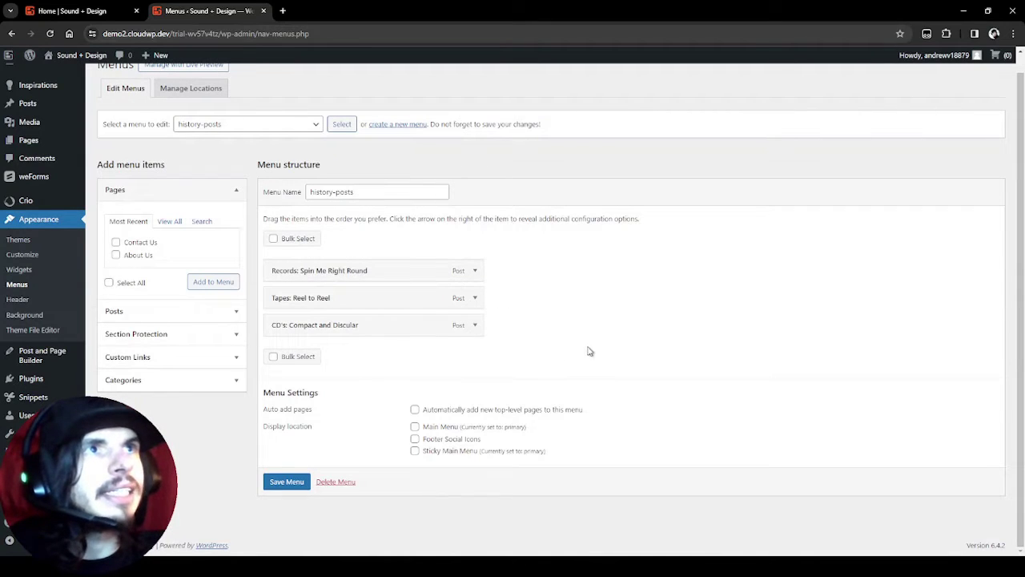
pyautogui.scroll(1, 673, 333)
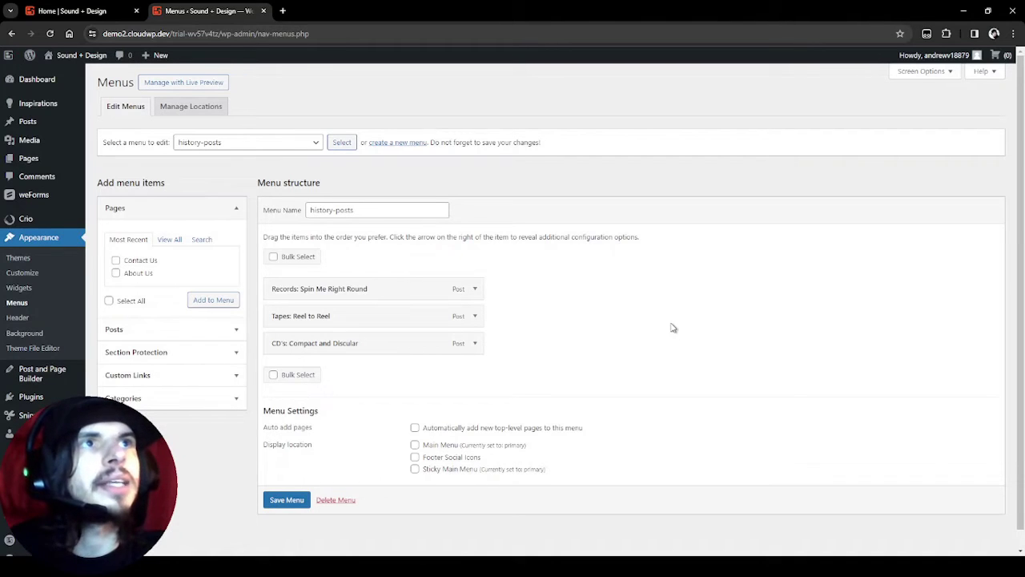
# Return to the homepage and open it in the page builder, scrolled to About Us
pyautogui.click(61, 10)
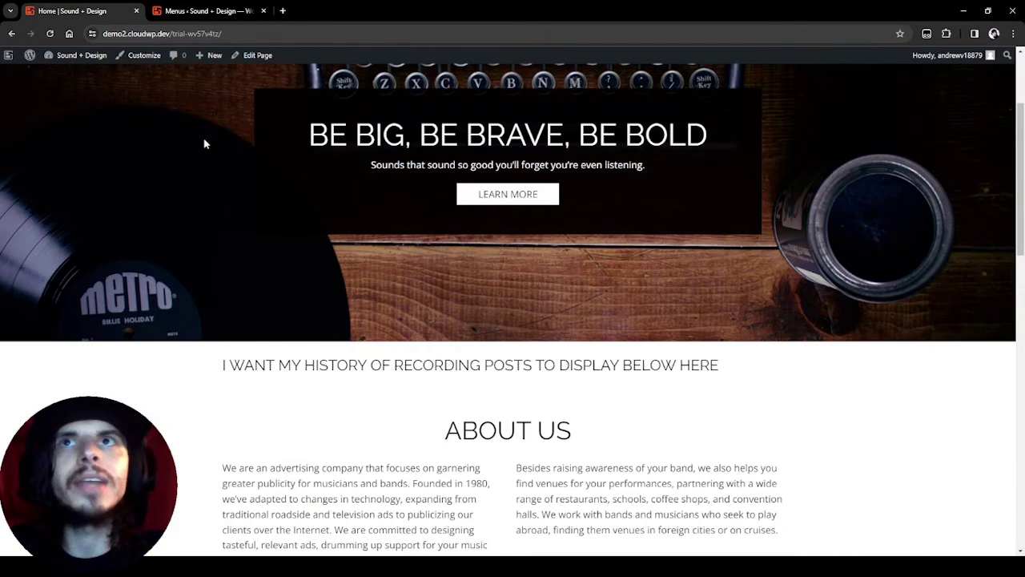
pyautogui.click(251, 59)
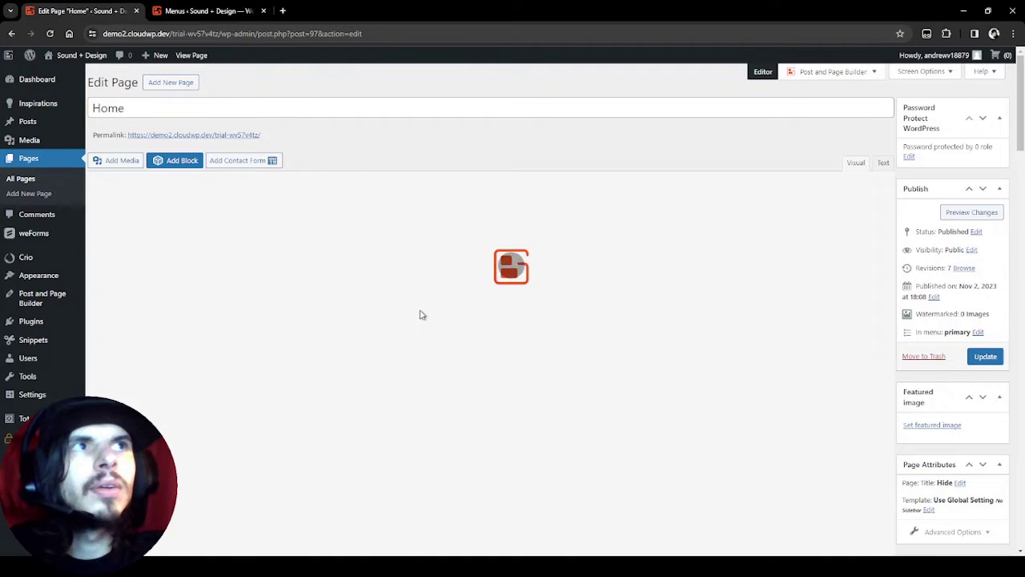
pyautogui.scroll(-5, 423, 315)
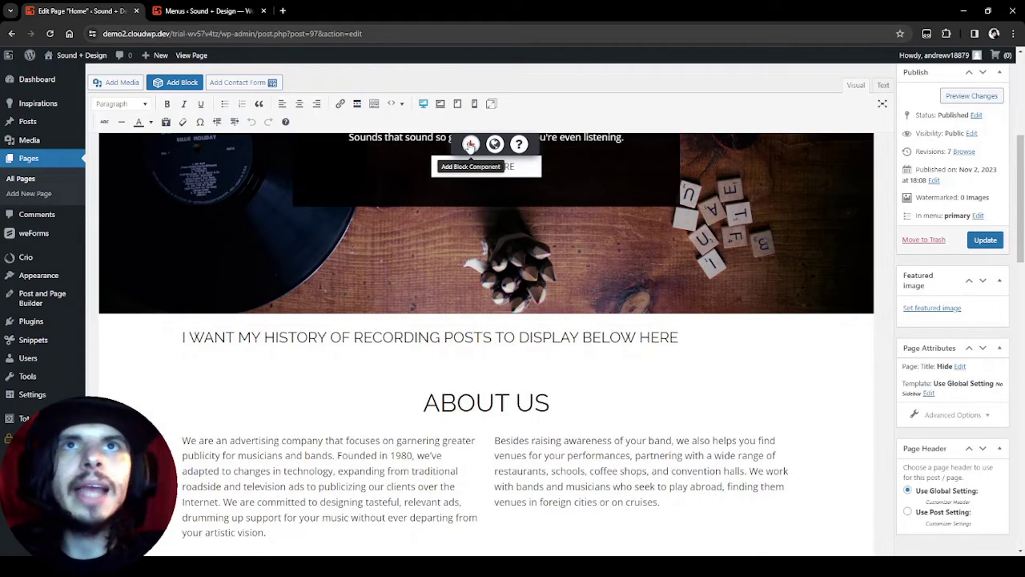
# Drag a Navigation Menu widget block in below the recording-history heading
pyautogui.click(471, 144)
pyautogui.scroll(-3, 865, 300)
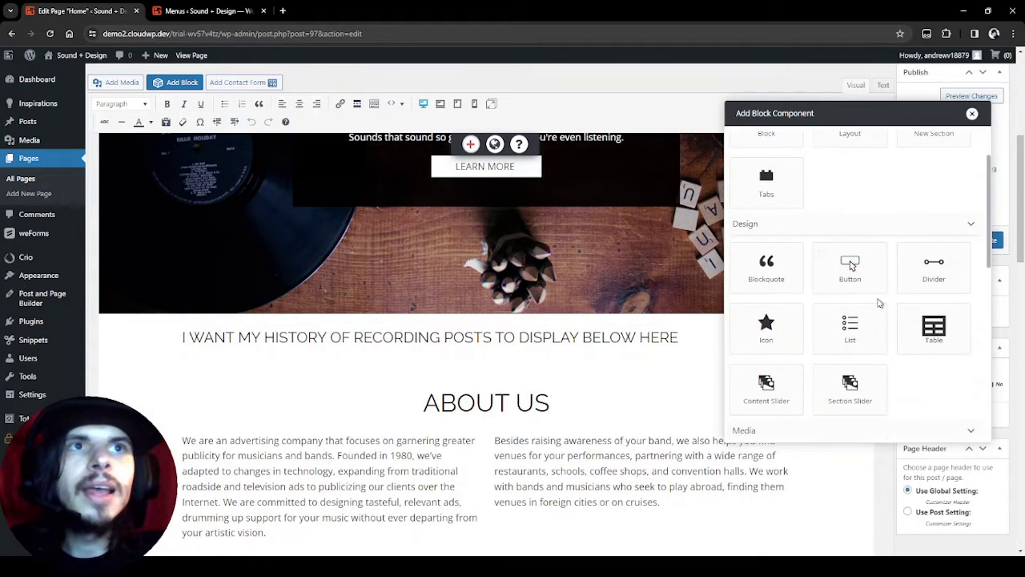
pyautogui.scroll(-5, 925, 396)
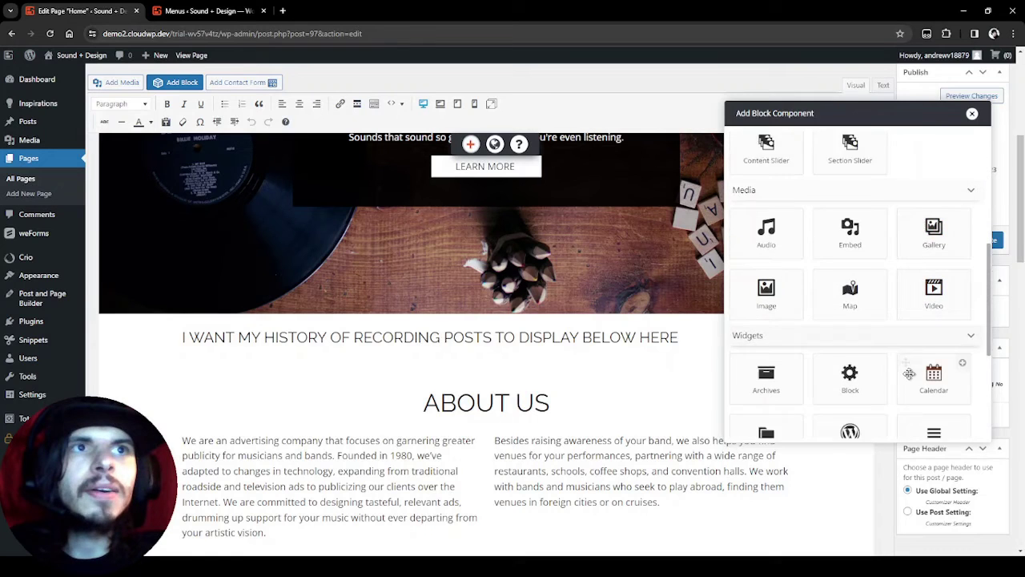
pyautogui.moveTo(904, 312)
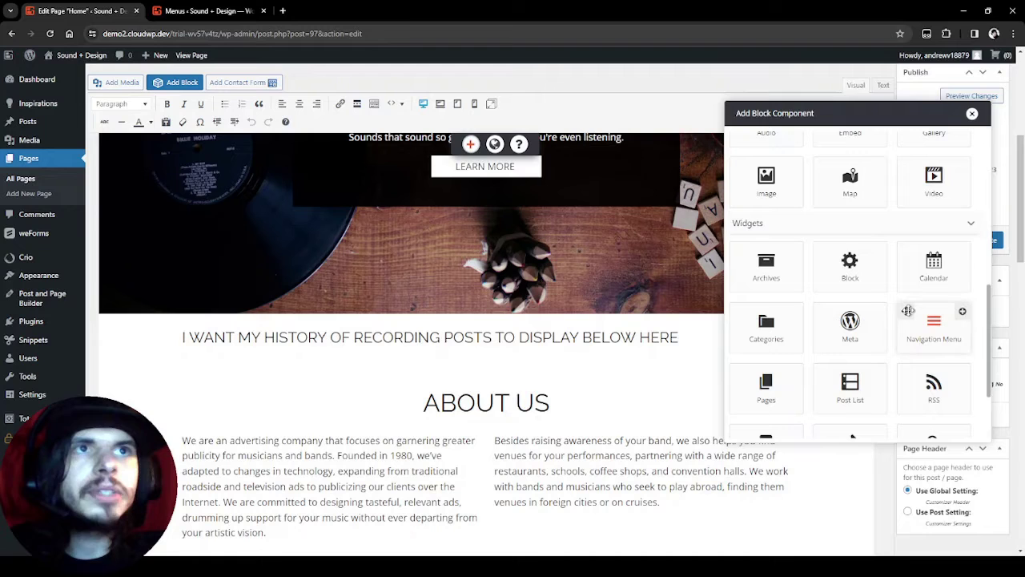
pyautogui.moveTo(908, 311); pyautogui.dragTo(441, 401)
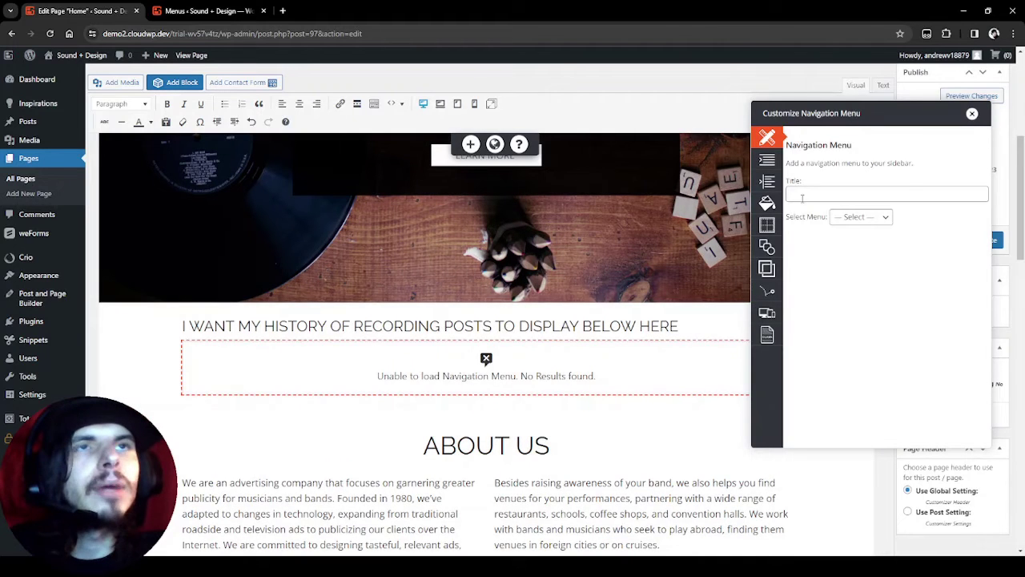
# Title the navigation block 'Histories of Recording Technology' and select the history-posts menu
pyautogui.write('Histories of Recording Technology')
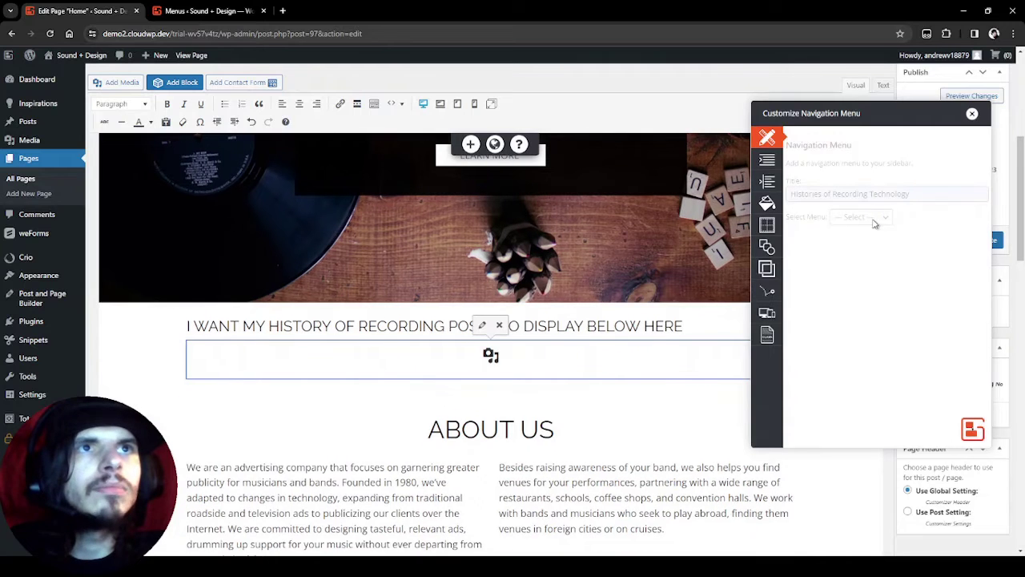
pyautogui.click(886, 218)
pyautogui.click(877, 244)
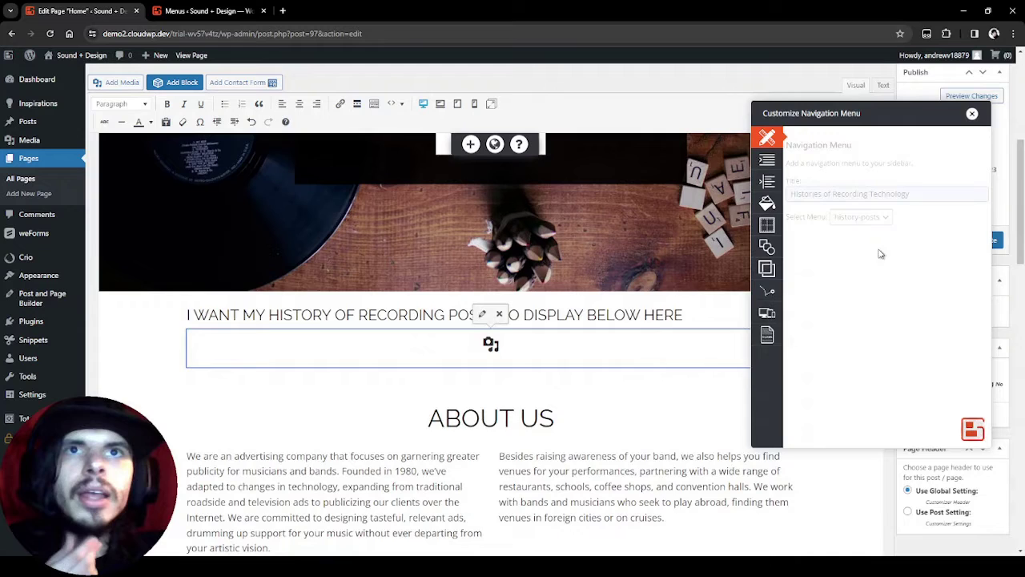
pyautogui.click(185, 278)
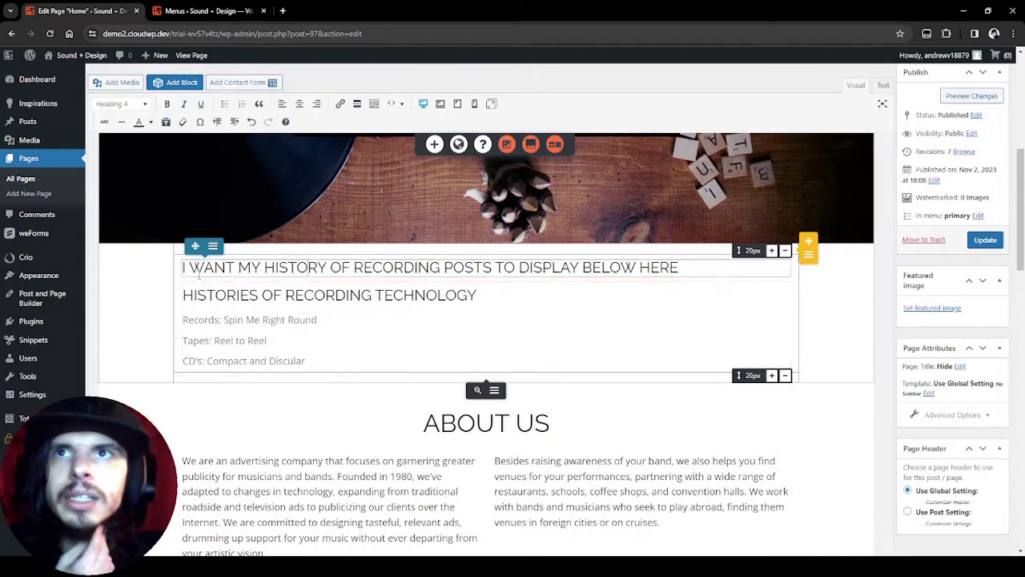
# Delete the placeholder heading block so the menu block stands alone
pyautogui.click(170, 272)
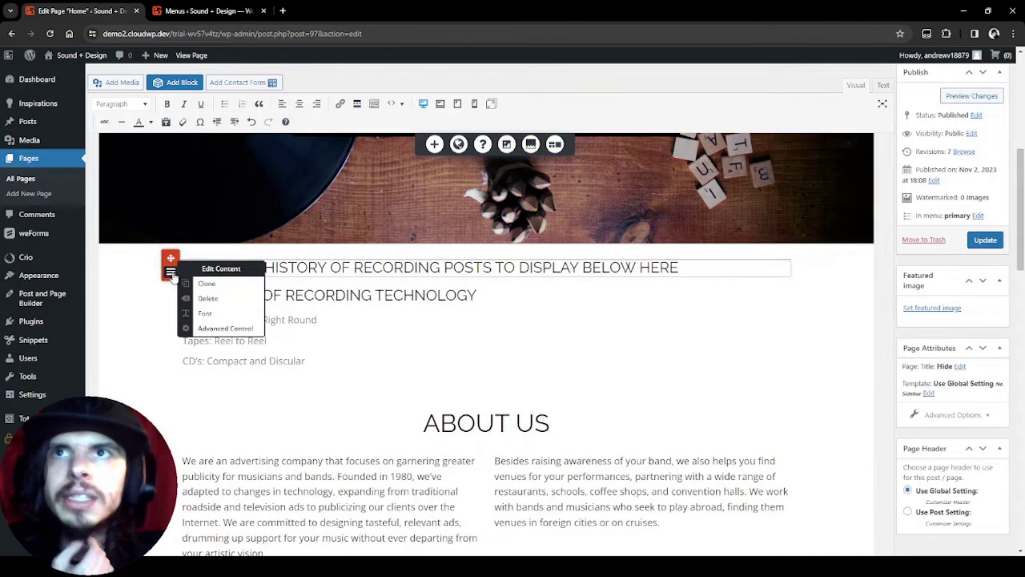
pyautogui.click(229, 297)
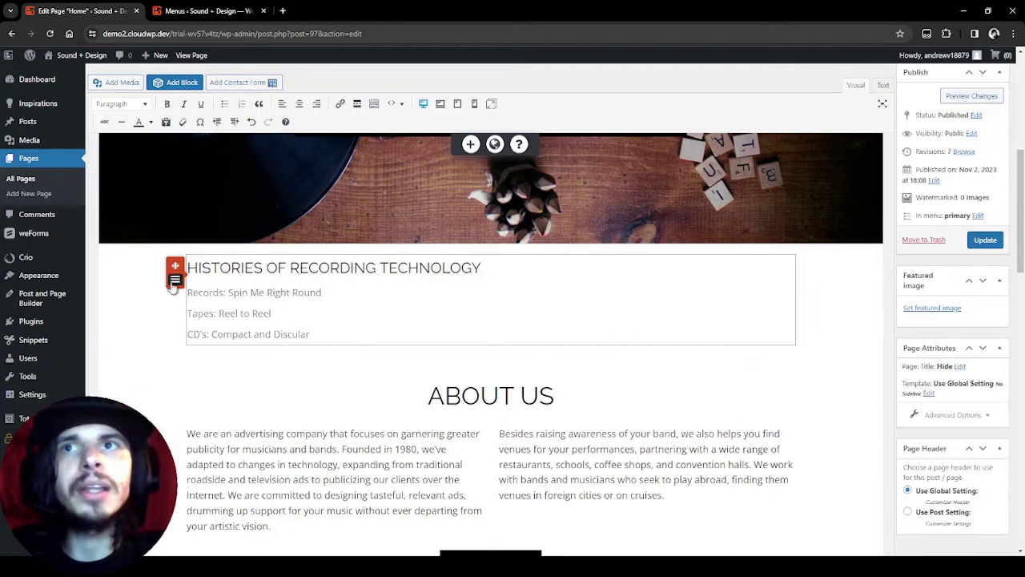
# Add the custom class horizontal-menu to the menu block and update the Home page
pyautogui.click(175, 282)
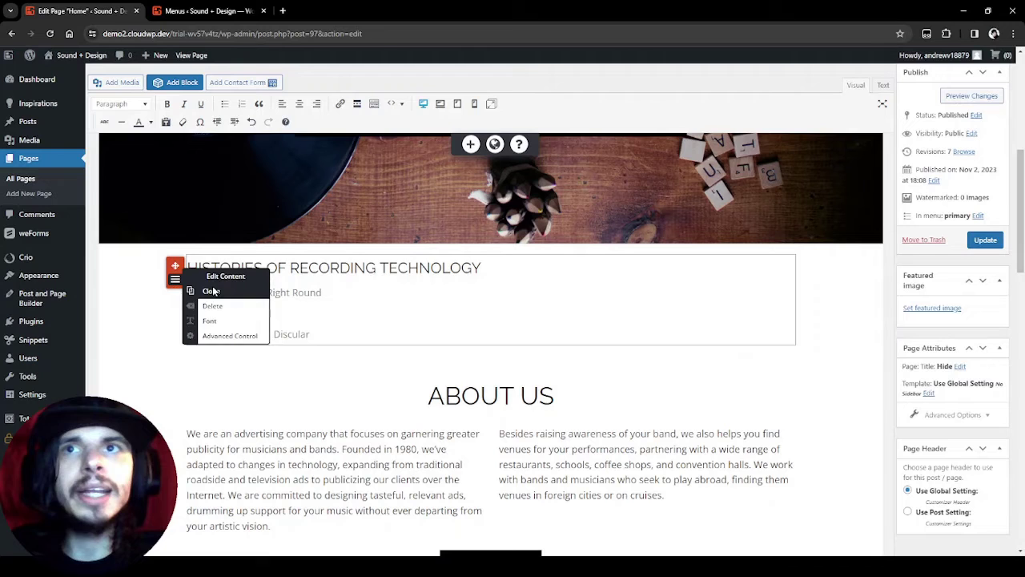
pyautogui.click(227, 338)
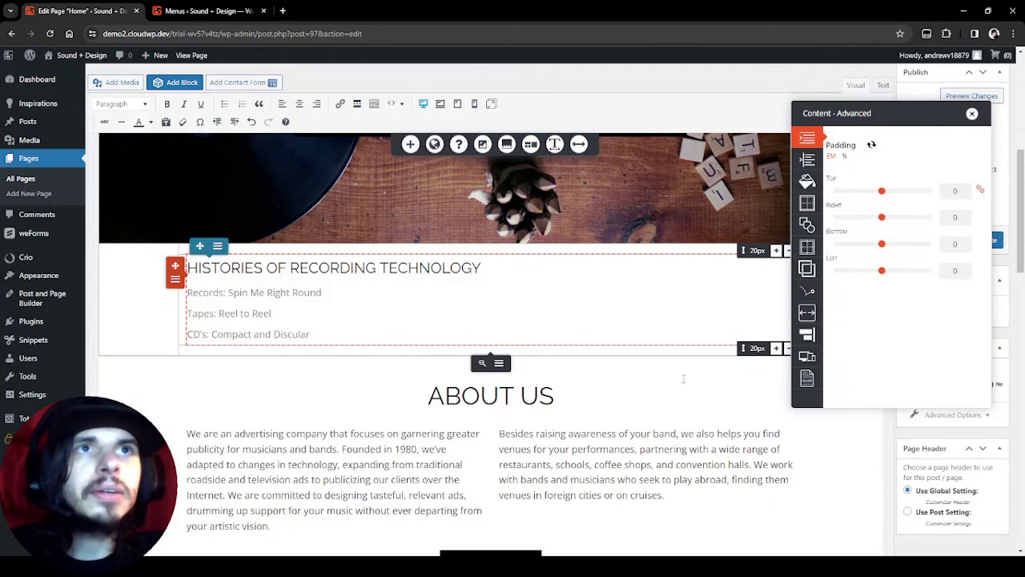
pyautogui.click(808, 379)
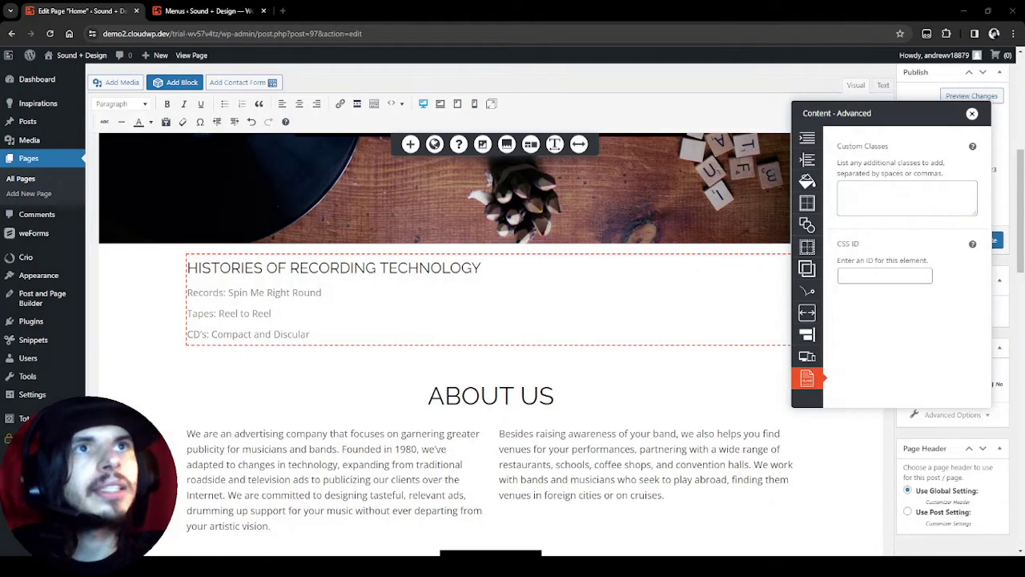
pyautogui.click(882, 200)
pyautogui.write('horizontal-menu')
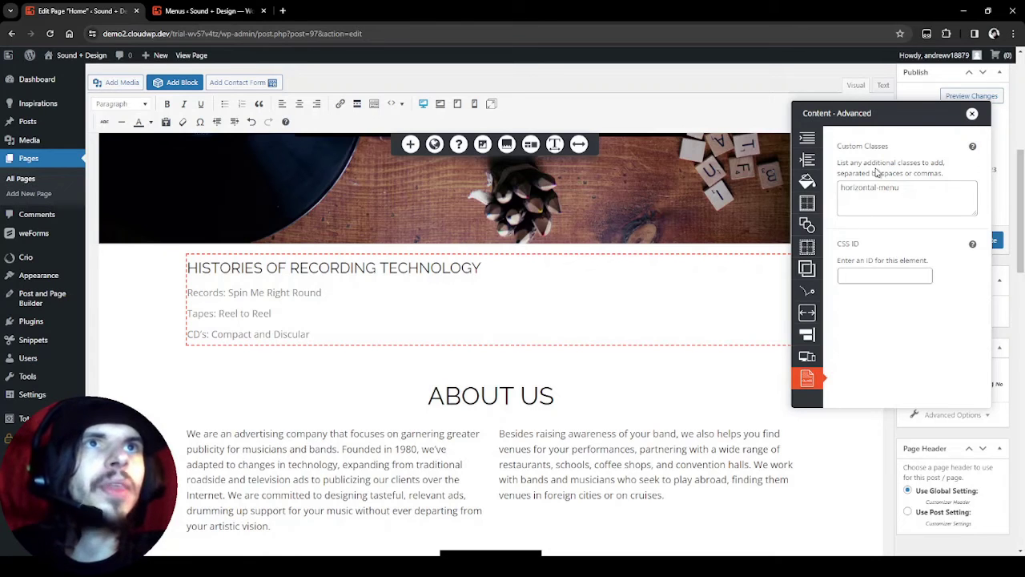
pyautogui.click(972, 113)
pyautogui.click(990, 245)
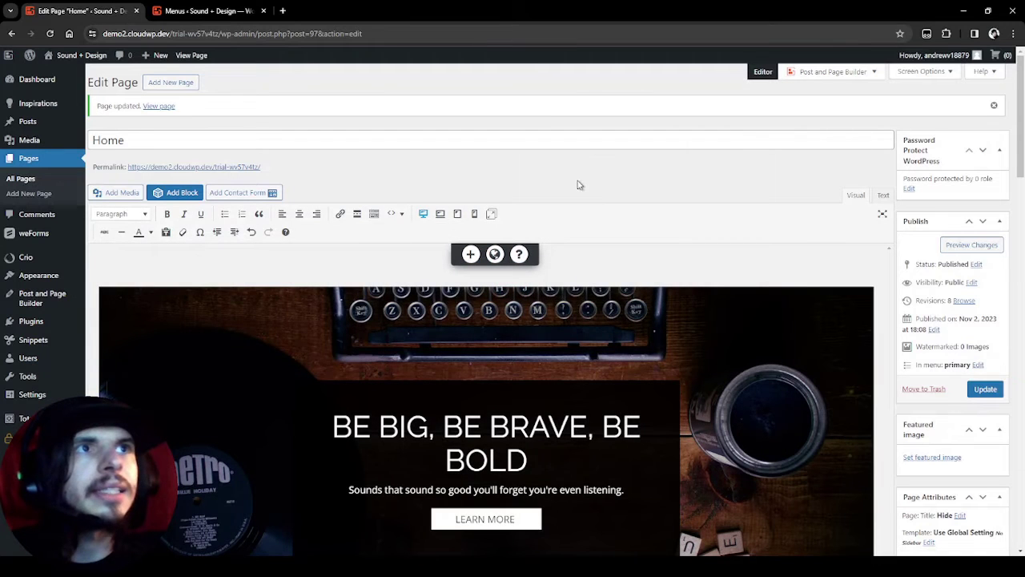
# Open Appearance > Customize and go to the CSS/JS Editor section
pyautogui.moveTo(80, 69)
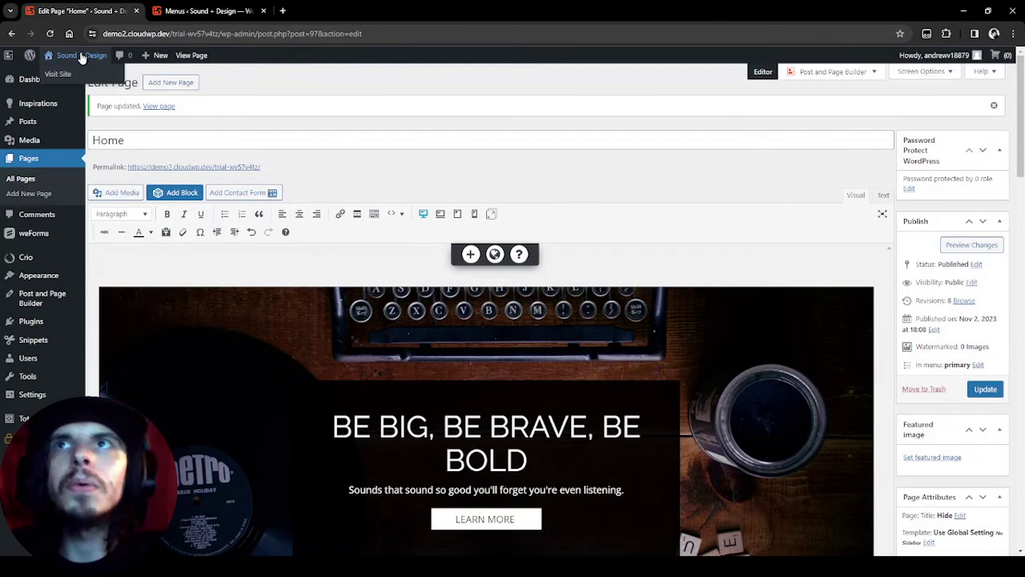
pyautogui.moveTo(49, 278)
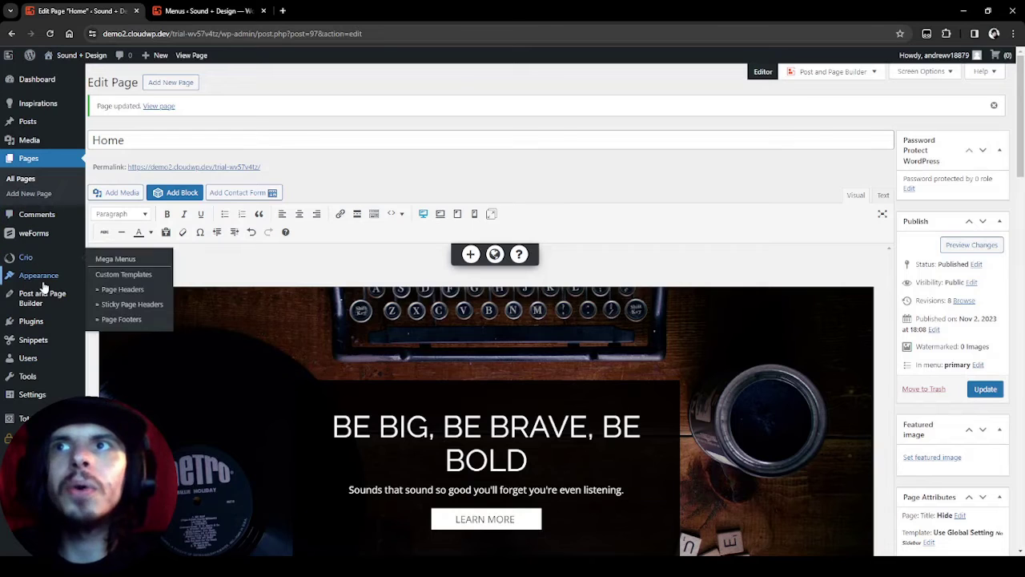
pyautogui.click(107, 293)
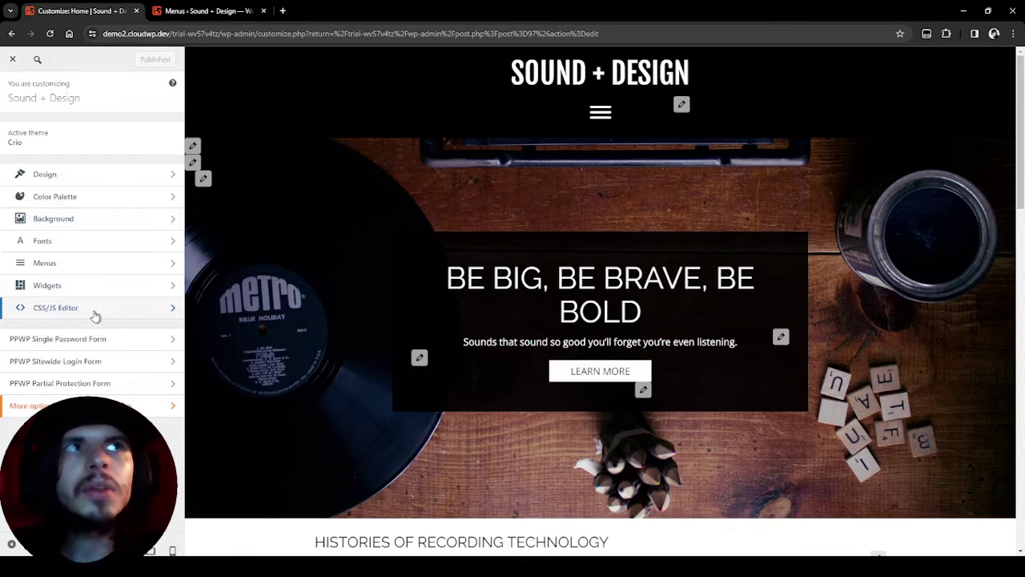
pyautogui.click(55, 308)
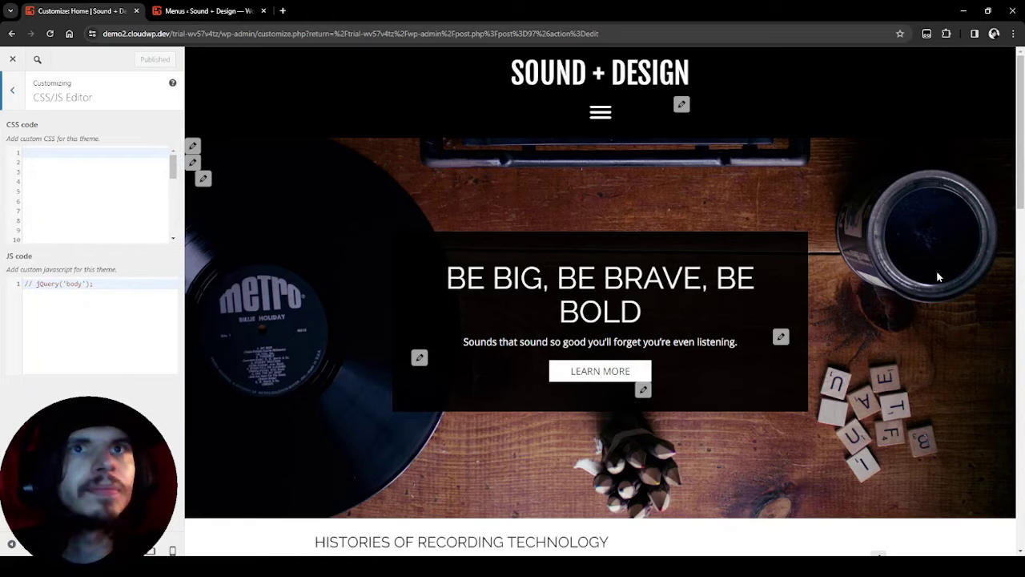
pyautogui.scroll(-3, 426, 272)
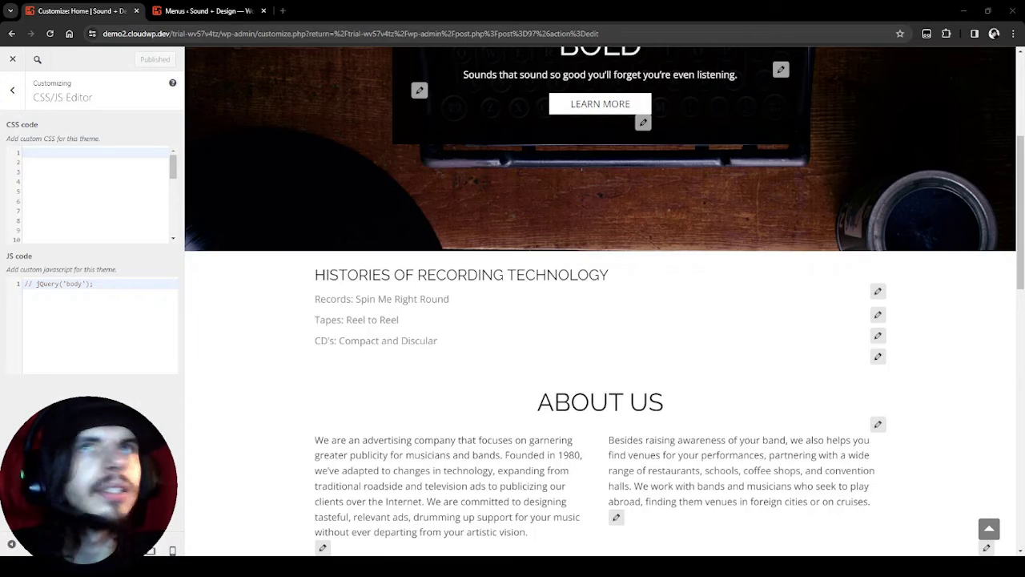
# Paste flex-layout CSS rules for .horizontal-menu ul and li into the CSS code box
pyautogui.click(98, 153)
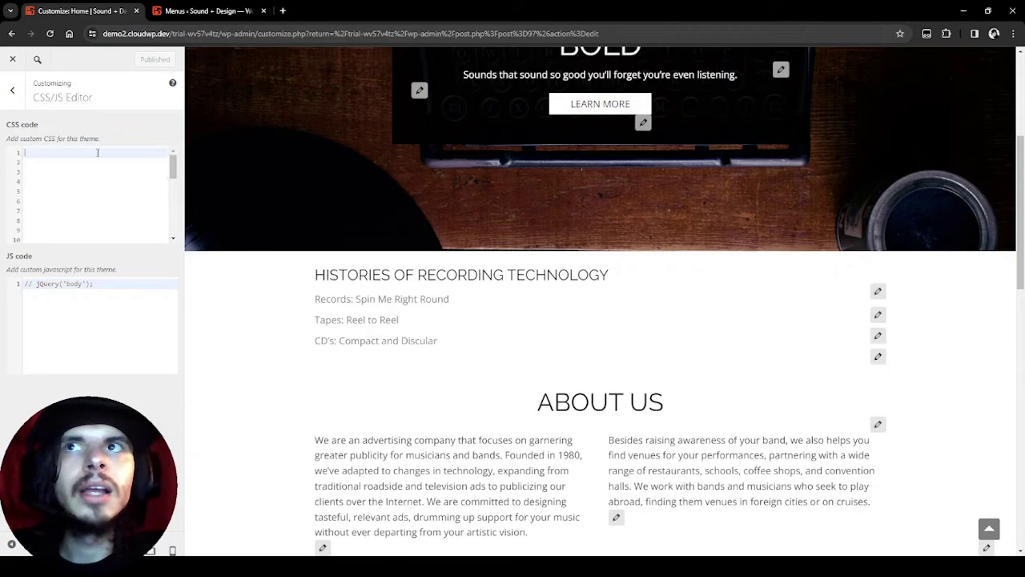
pyautogui.hotkey('ctrl', 'v')
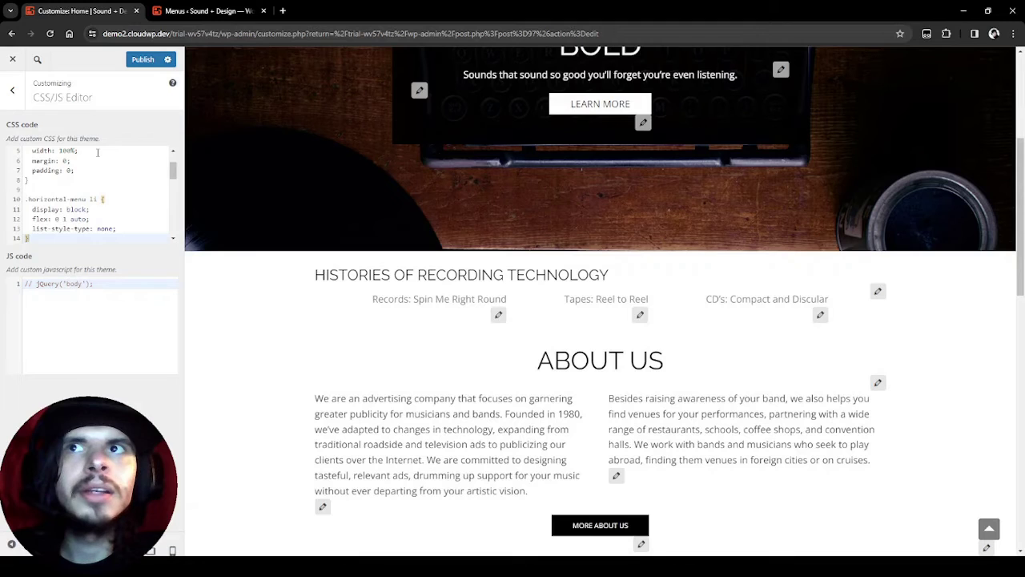
pyautogui.scroll(-2, 97, 152)
pyautogui.scroll(3, 91, 167)
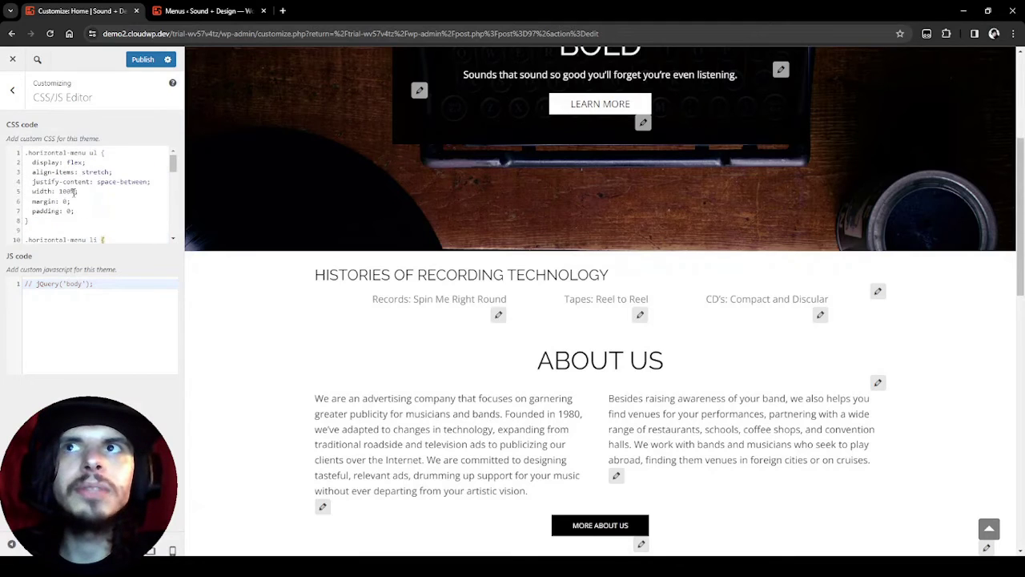
pyautogui.scroll(-2, 73, 191)
pyautogui.click(53, 236)
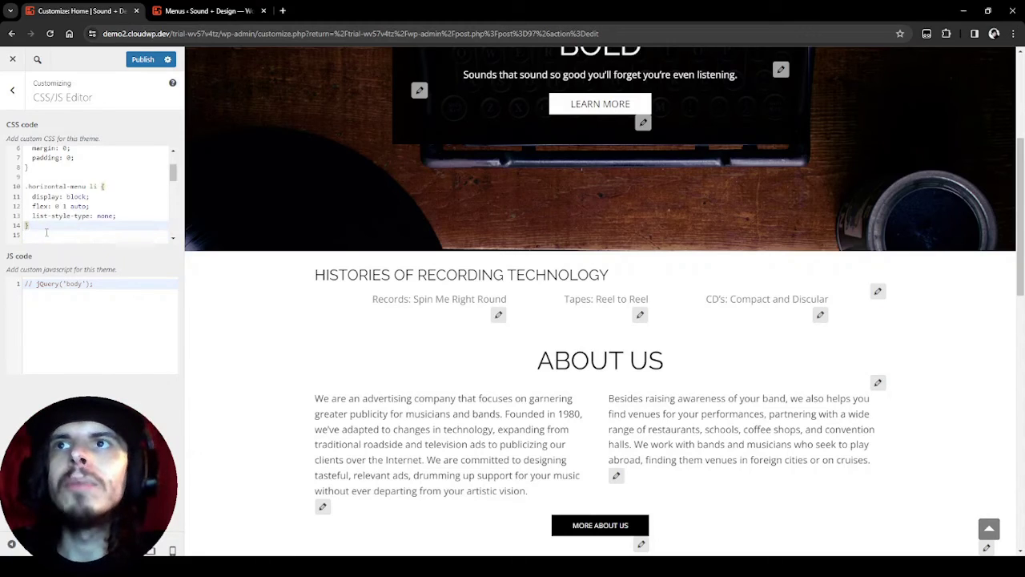
# Paste CSS adding a grey bordered, rounded background and a centred 36px h4 heading
pyautogui.hotkey('ctrl', 'v')
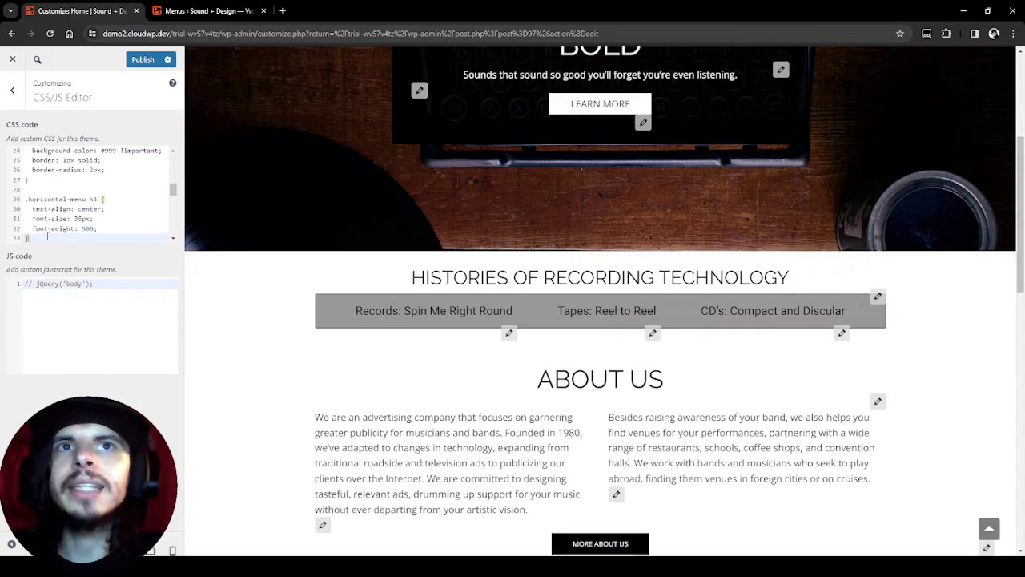